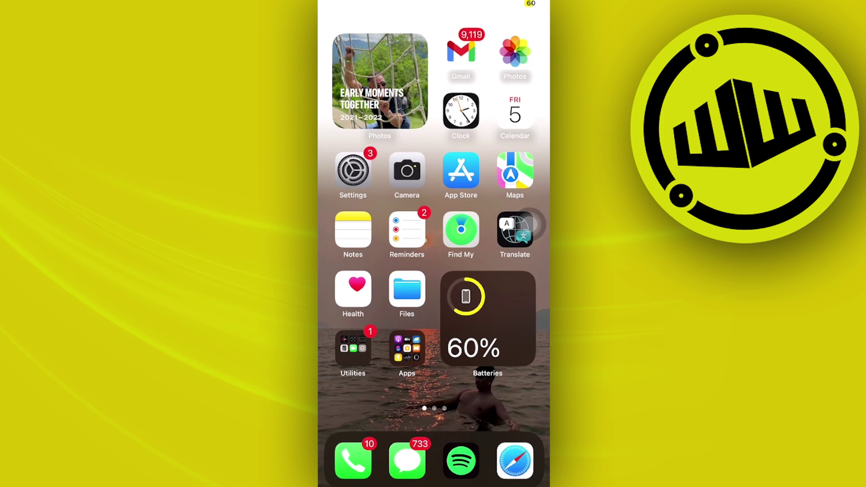
{"action": "left_click_drag", "start_coordinate": [530, 8], "coordinate": [518, 218]}
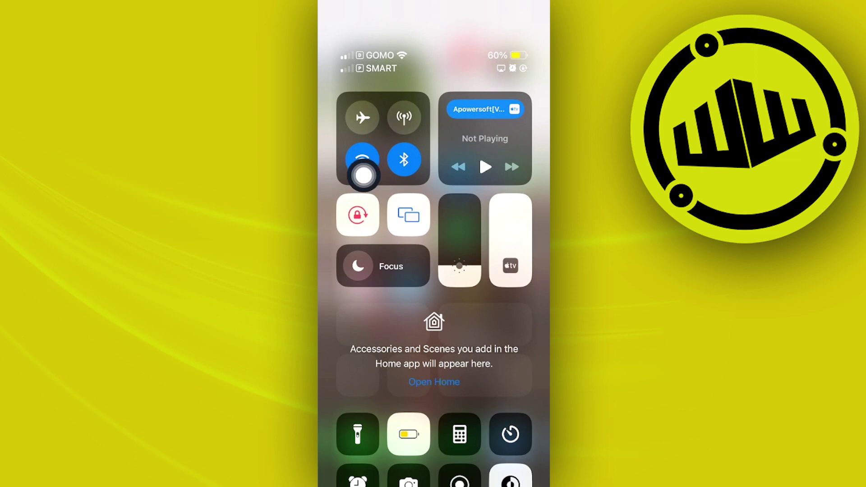
{"action": "left_click", "coordinate": [339, 204]}
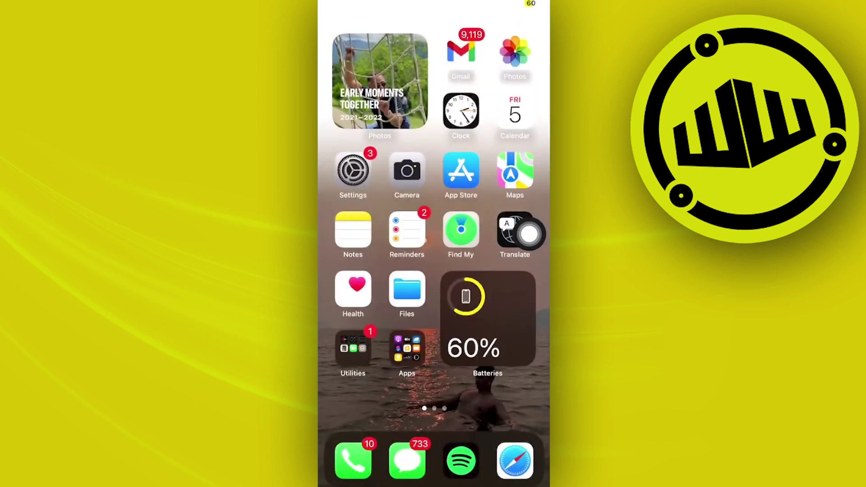
{"action": "left_click", "coordinate": [461, 171]}
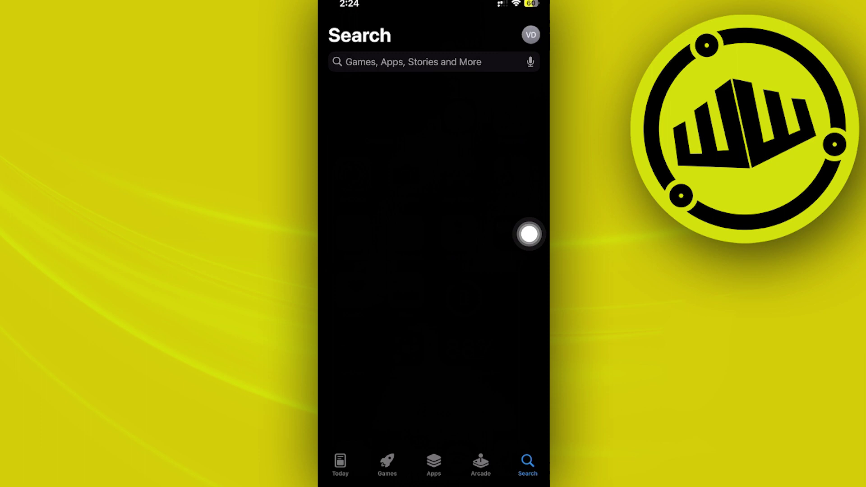
{"action": "type", "text": "mees"}
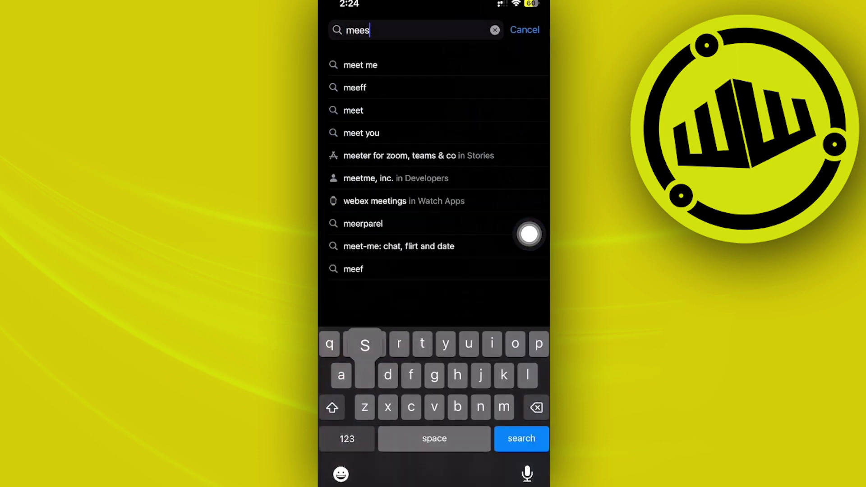
{"action": "key", "text": "Return"}
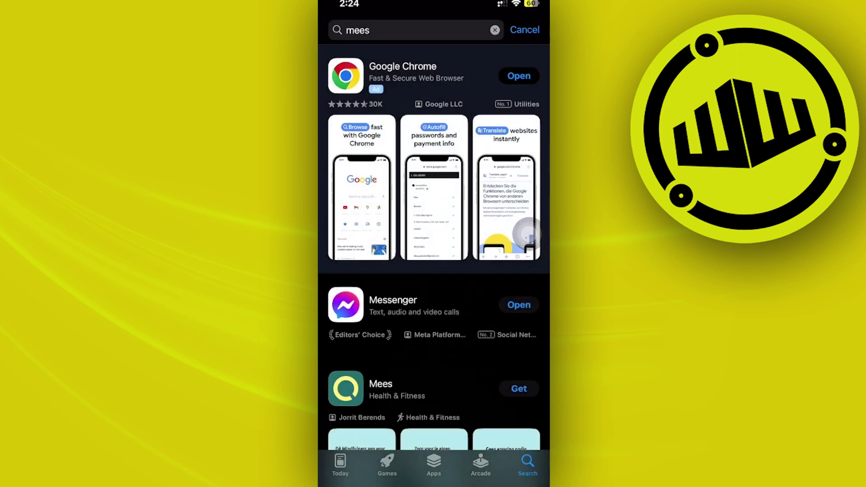
{"action": "left_click", "coordinate": [406, 308]}
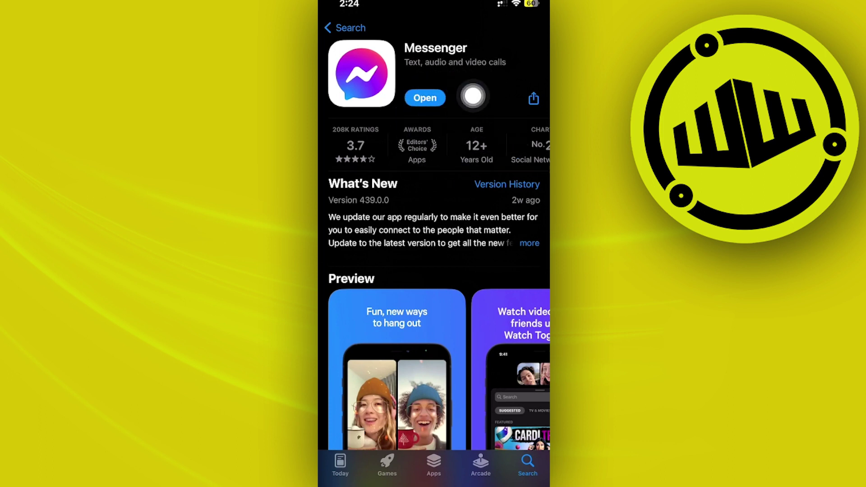
{"action": "key", "text": "super+h"}
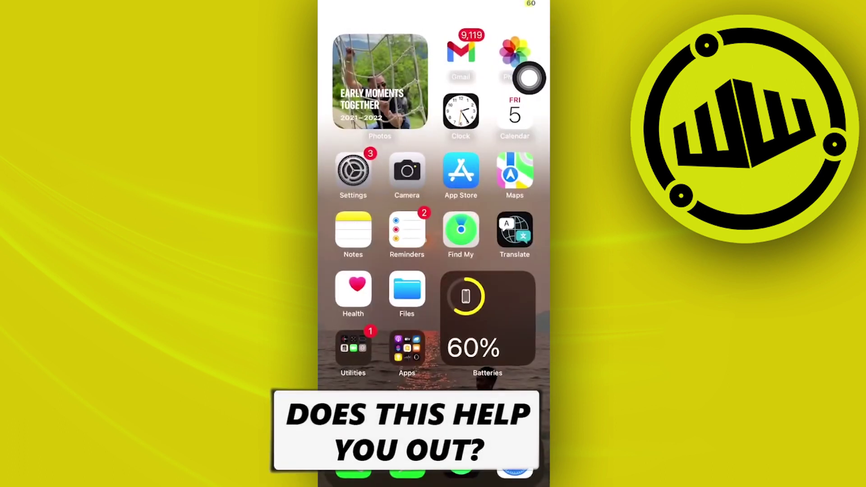